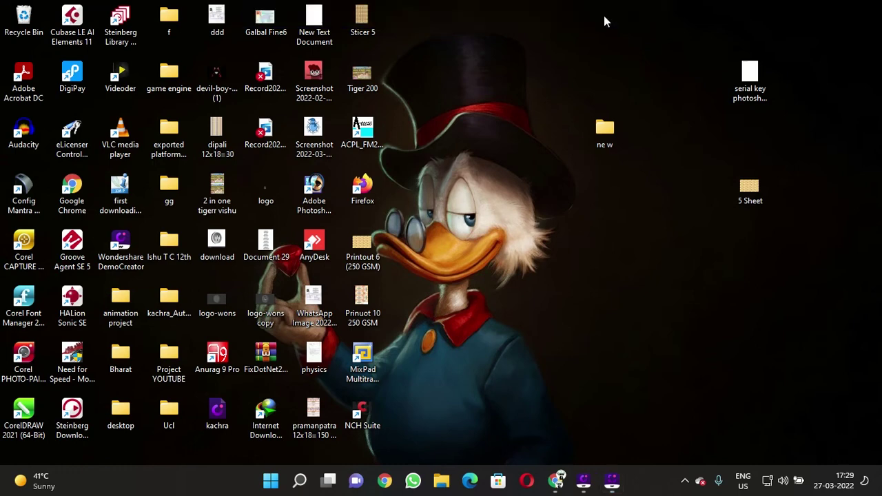
Launch the downloaded UnityHubSetup installer from Chrome's Downloads list through its folder
{"action": "left_click", "coordinate": [558, 479]}
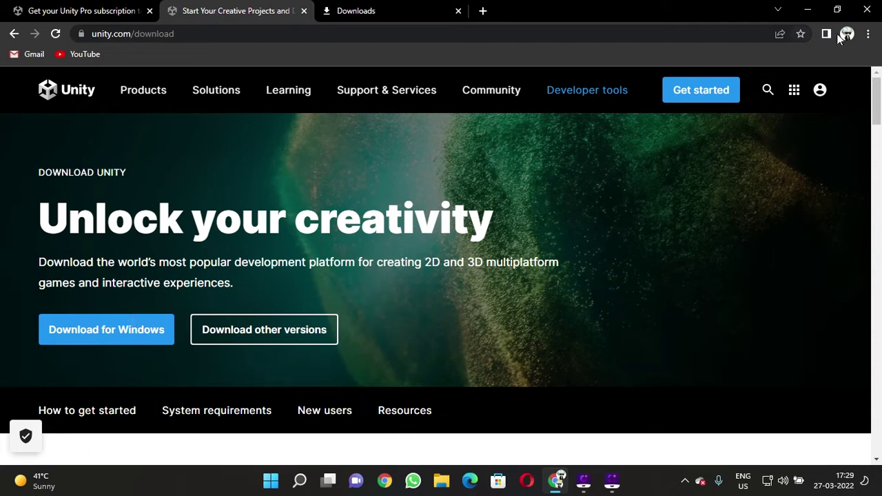
{"action": "left_click", "coordinate": [867, 34]}
{"action": "left_click", "coordinate": [741, 125]}
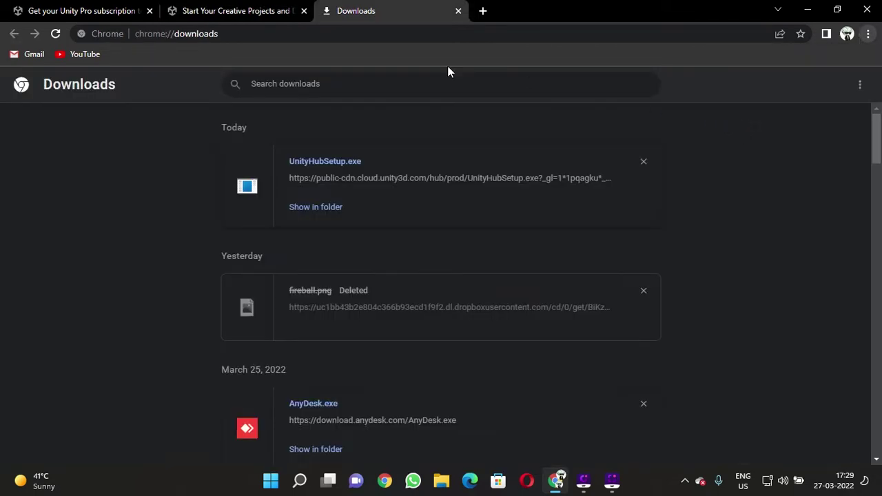
{"action": "left_click", "coordinate": [326, 209]}
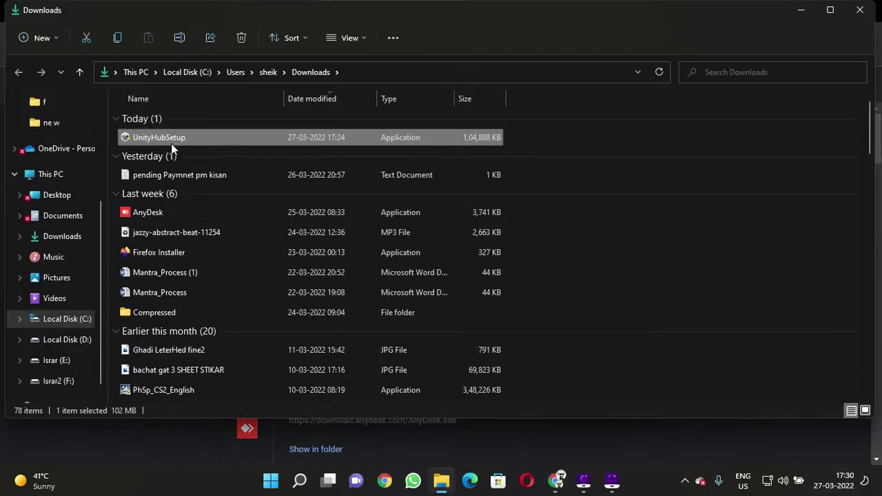
{"action": "double_click", "coordinate": [173, 135]}
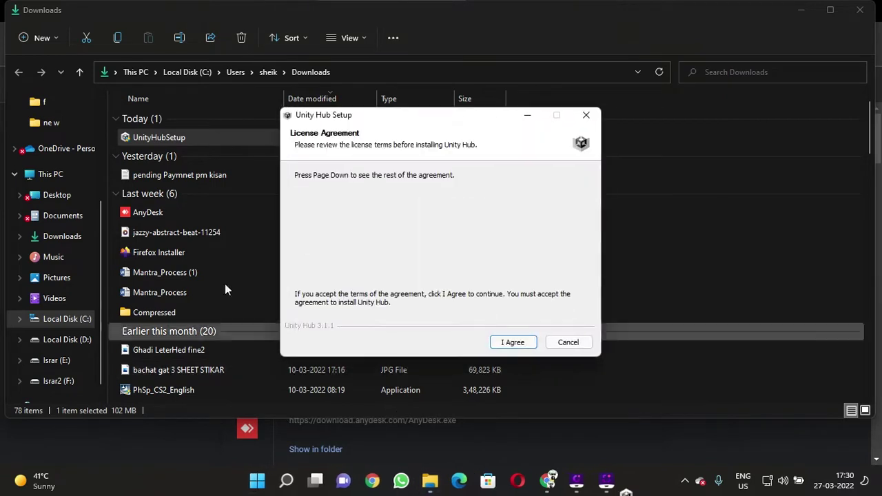
Accept the Unity Hub license and browse to the E: drive for the install folder
{"action": "left_click", "coordinate": [513, 344]}
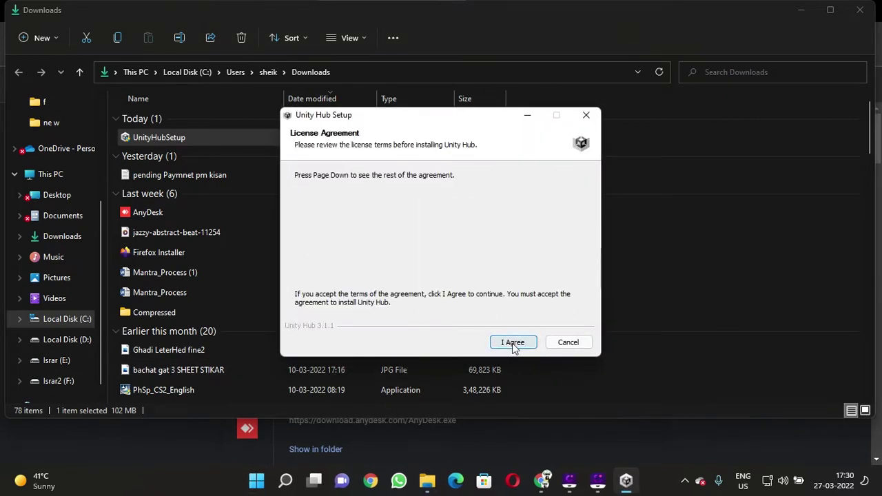
{"action": "left_click", "coordinate": [512, 345]}
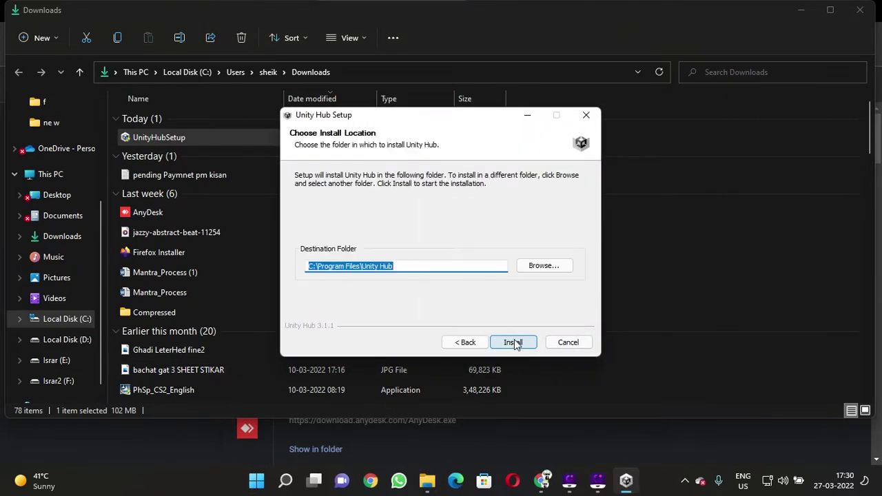
{"action": "left_click", "coordinate": [542, 266]}
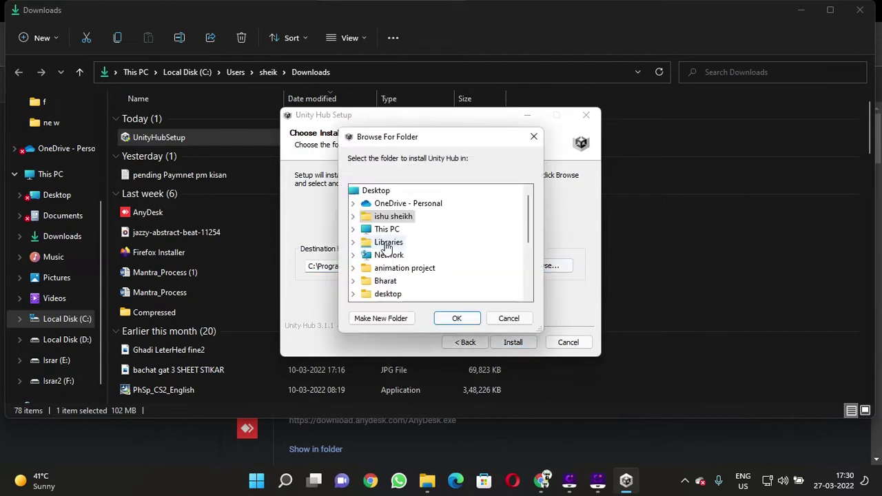
{"action": "scroll", "coordinate": [392, 269], "scroll_direction": "down", "scroll_amount": 5}
{"action": "scroll", "coordinate": [386, 269], "scroll_direction": "up", "scroll_amount": 5}
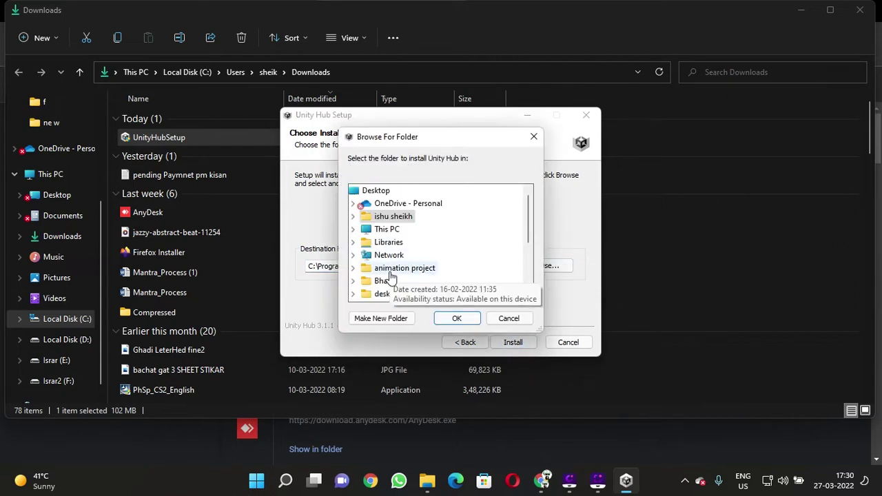
{"action": "left_click", "coordinate": [354, 230]}
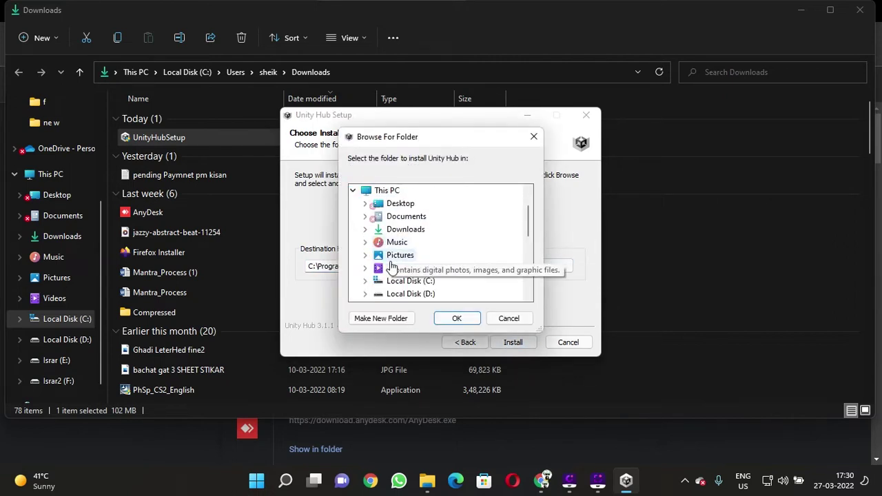
{"action": "scroll", "coordinate": [402, 267], "scroll_direction": "down", "scroll_amount": 1}
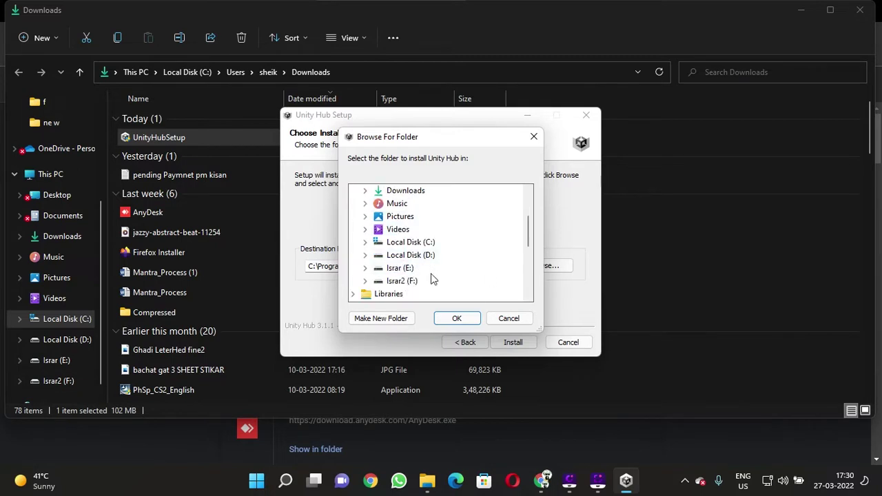
{"action": "left_click", "coordinate": [404, 268]}
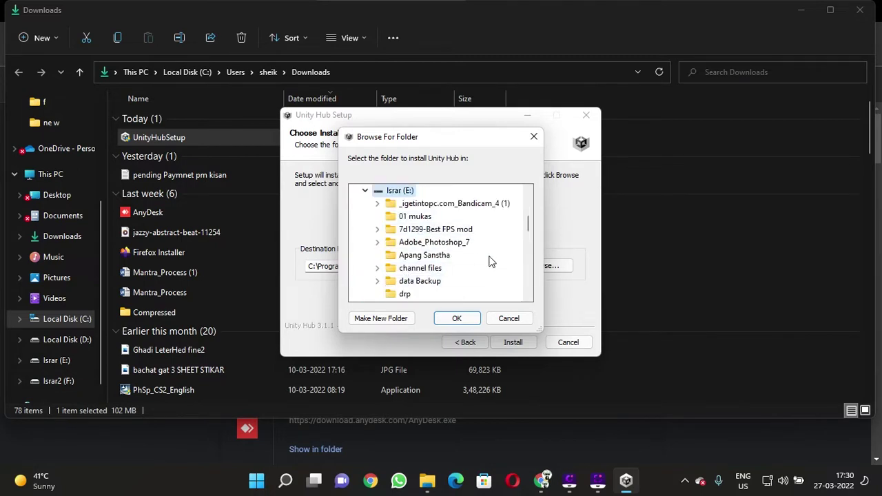
Create a 'Unity Hub' folder on E:, merge it, and install to E:\Unity Hub
{"action": "left_click", "coordinate": [390, 318]}
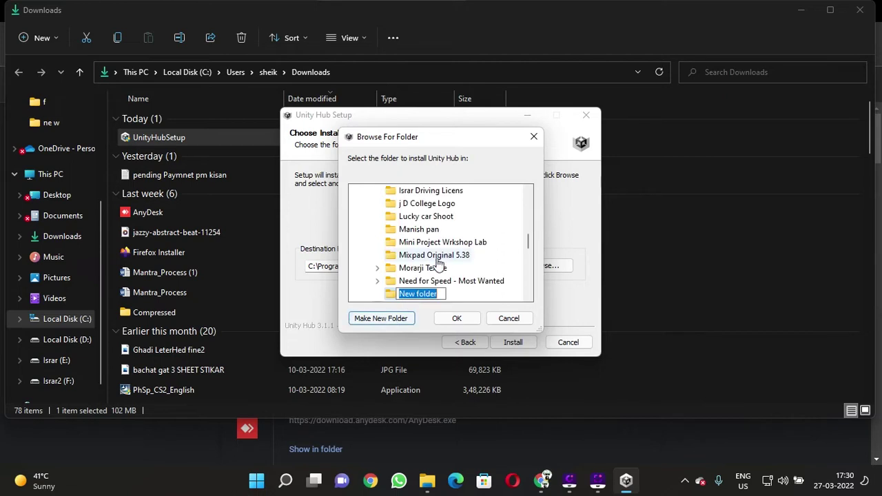
{"action": "key", "text": "BackSpace"}
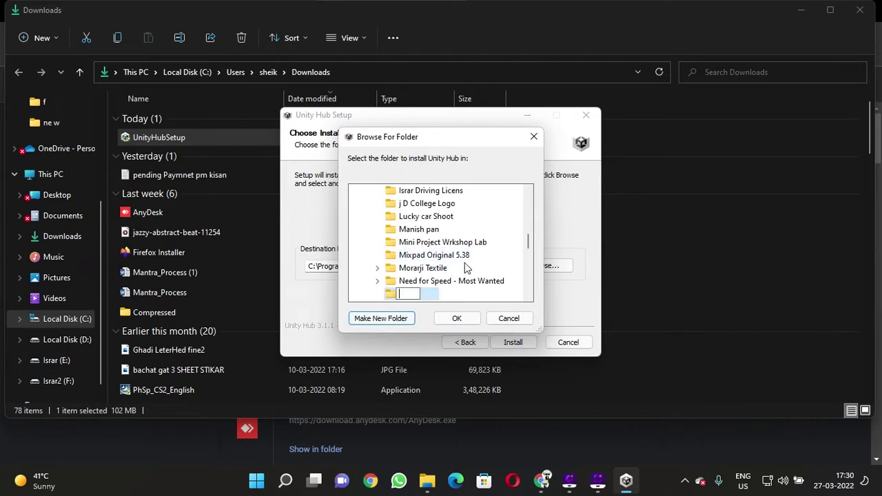
{"action": "type", "text": "Unity Hub"}
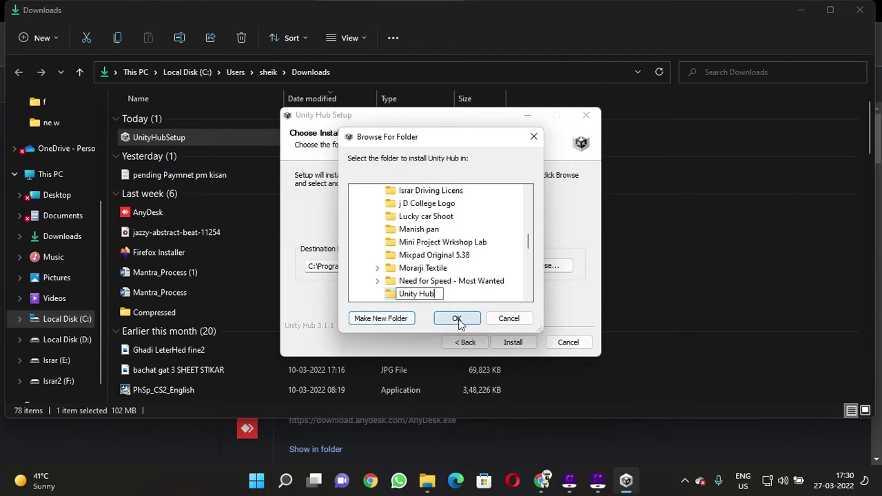
{"action": "left_click", "coordinate": [452, 297]}
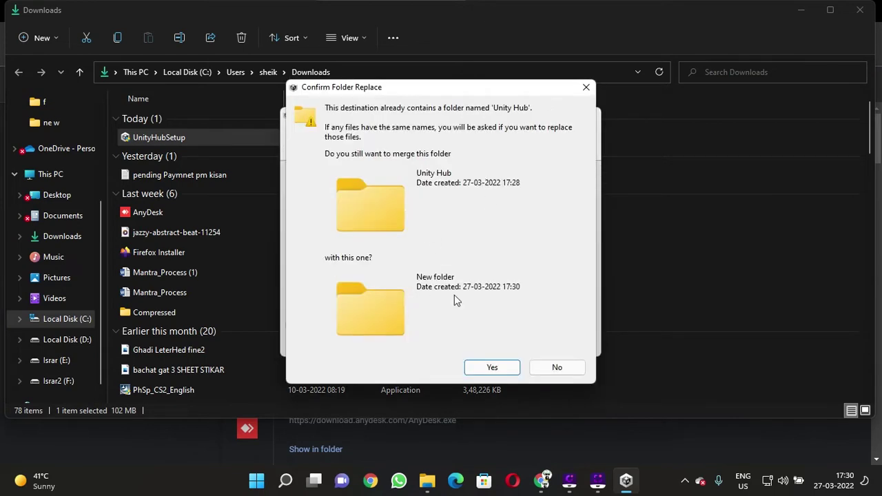
{"action": "left_click", "coordinate": [490, 367]}
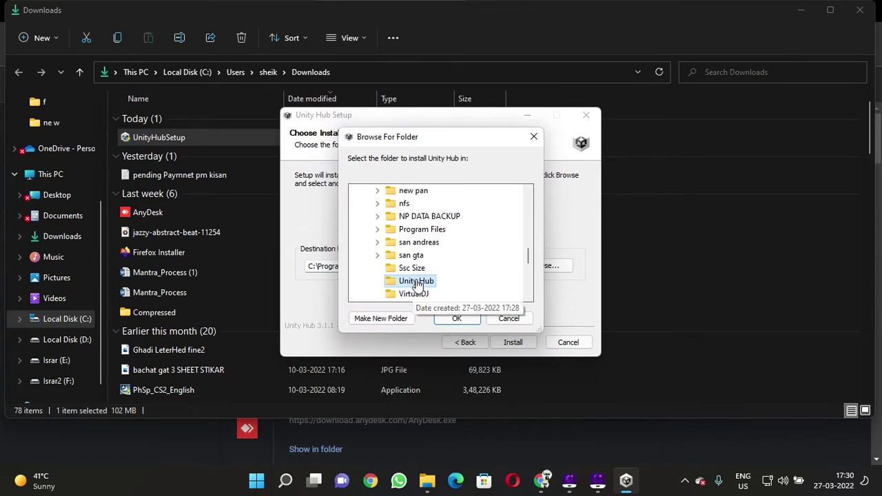
{"action": "left_click", "coordinate": [457, 318]}
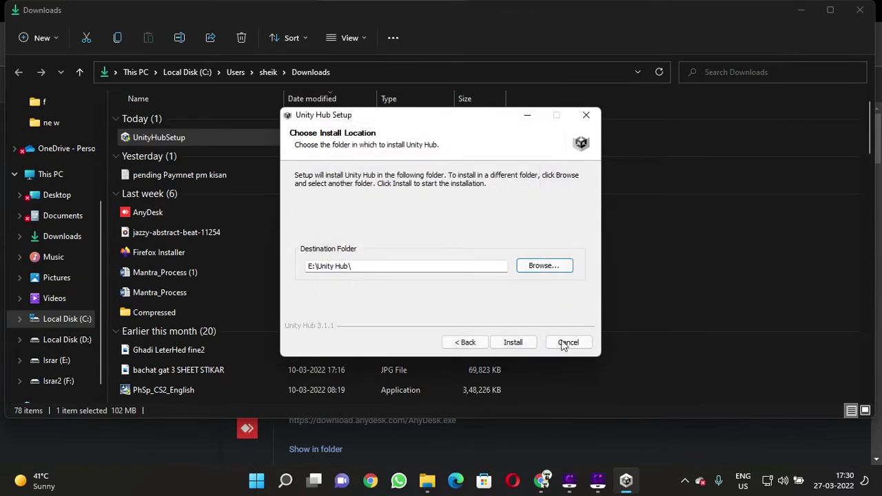
{"action": "left_click", "coordinate": [512, 340]}
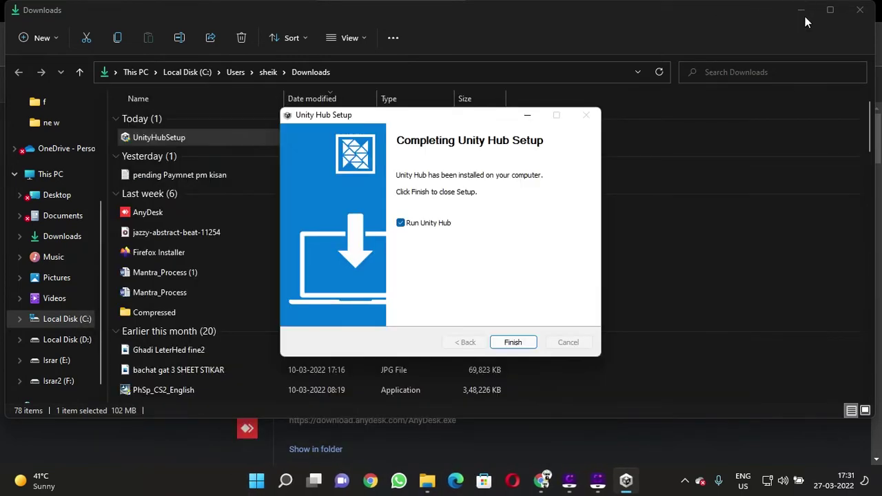
Minimize the Downloads folder and browser, then finish the Unity Hub installer
{"action": "left_click", "coordinate": [809, 13]}
{"action": "left_click", "coordinate": [806, 10]}
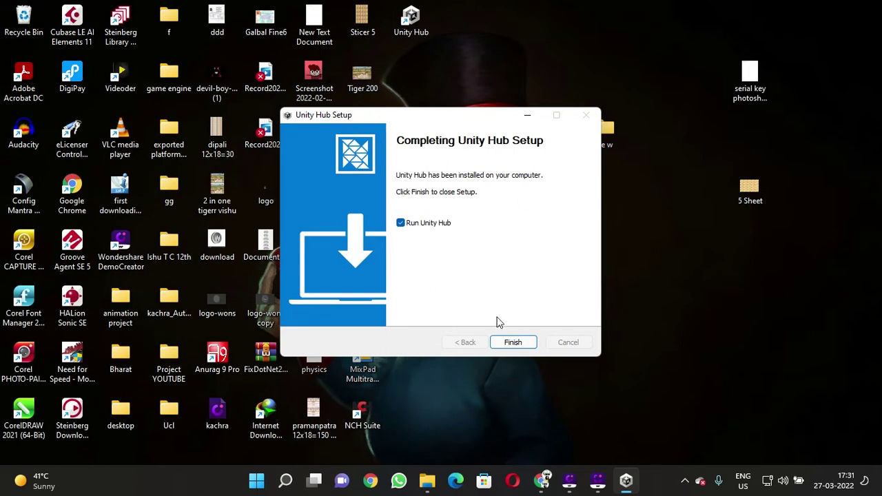
{"action": "left_click", "coordinate": [511, 348]}
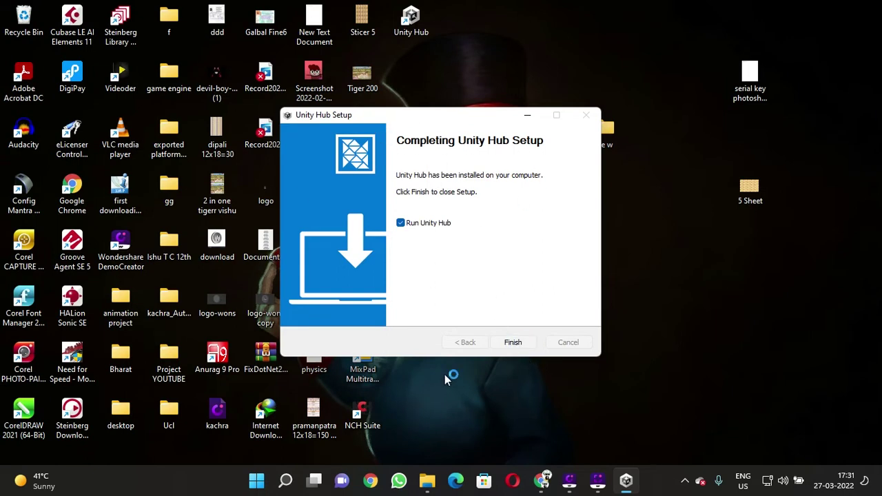
Close the finished setup and launch Unity Hub from its desktop shortcut, refreshing the desktop meanwhile
{"action": "left_click", "coordinate": [513, 342]}
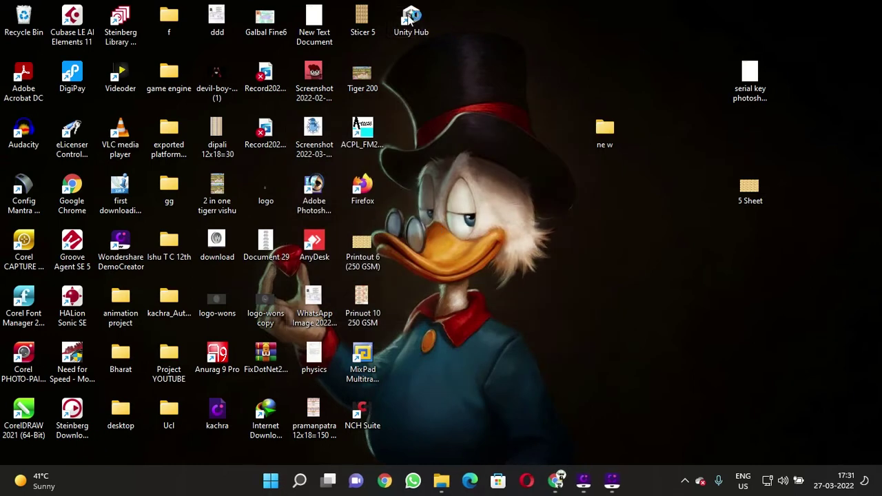
{"action": "double_click", "coordinate": [411, 21]}
{"action": "right_click", "coordinate": [490, 95]}
{"action": "left_click", "coordinate": [572, 146]}
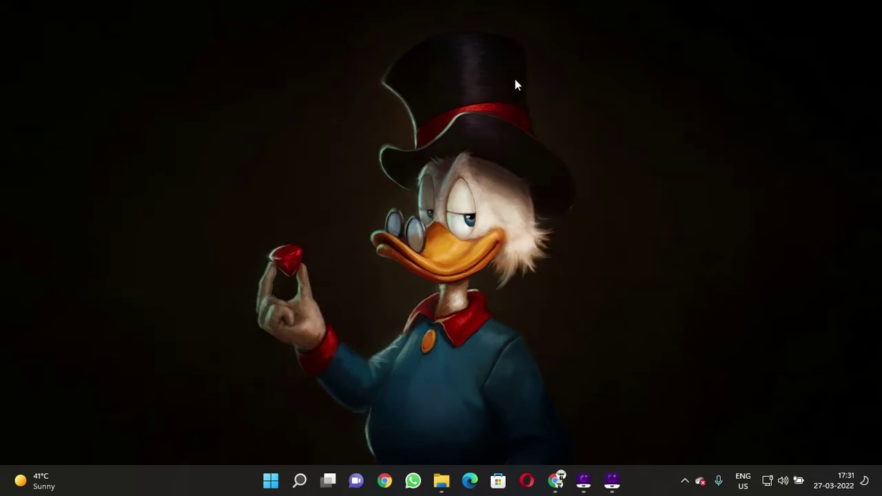
{"action": "right_click", "coordinate": [540, 184]}
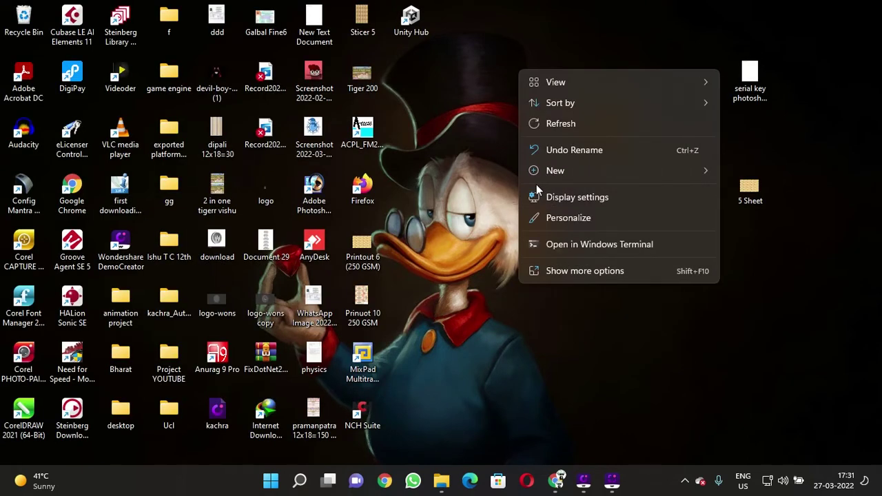
{"action": "left_click", "coordinate": [551, 124]}
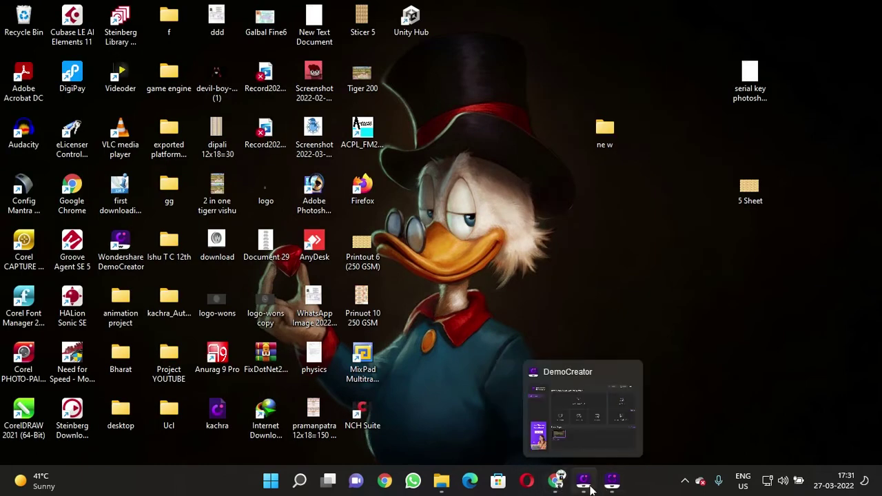
{"action": "left_click", "coordinate": [609, 486]}
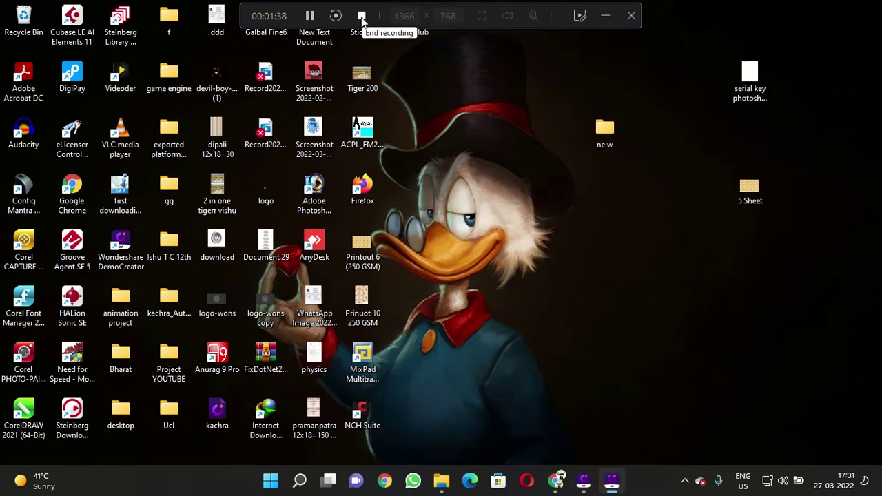
{"action": "left_click", "coordinate": [605, 15]}
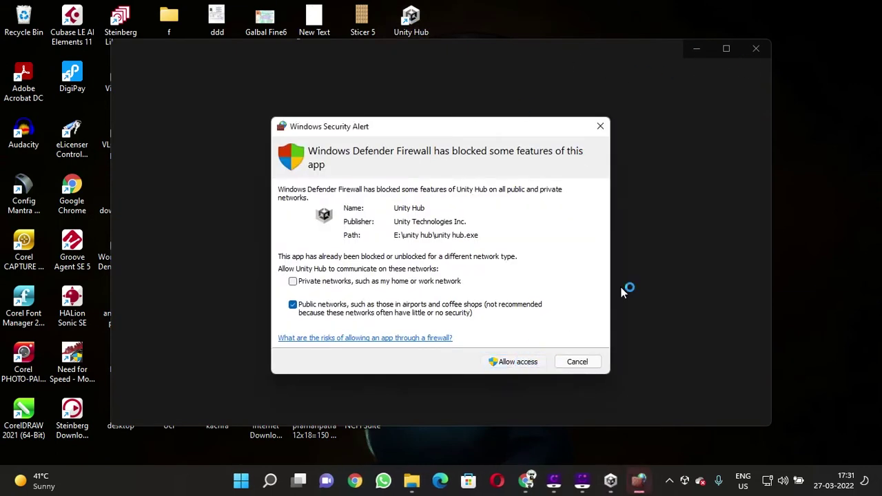
Allow Unity Hub through the firewall, start signing in, then close the browser's authorization page
{"action": "left_click", "coordinate": [513, 362]}
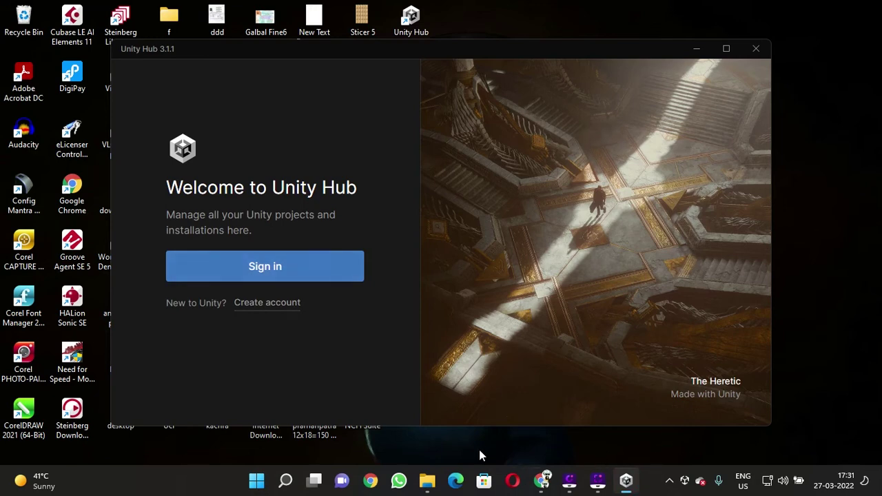
{"action": "left_click", "coordinate": [269, 269]}
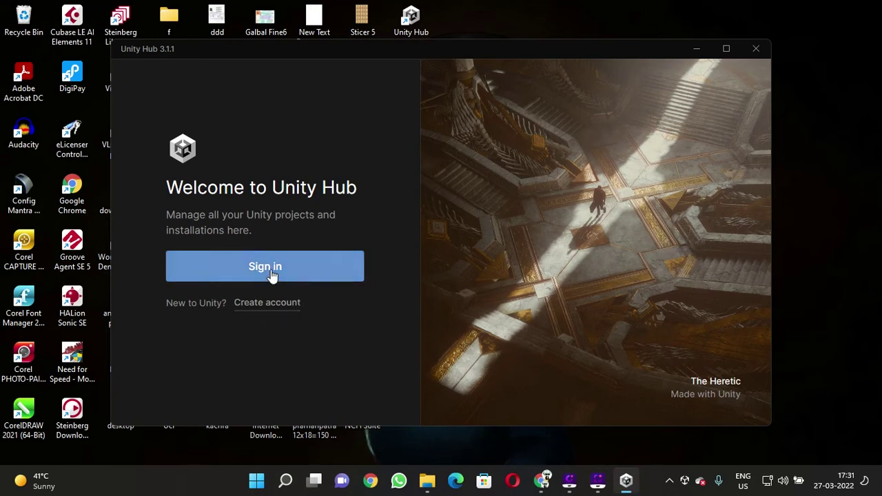
{"action": "left_click", "coordinate": [599, 482]}
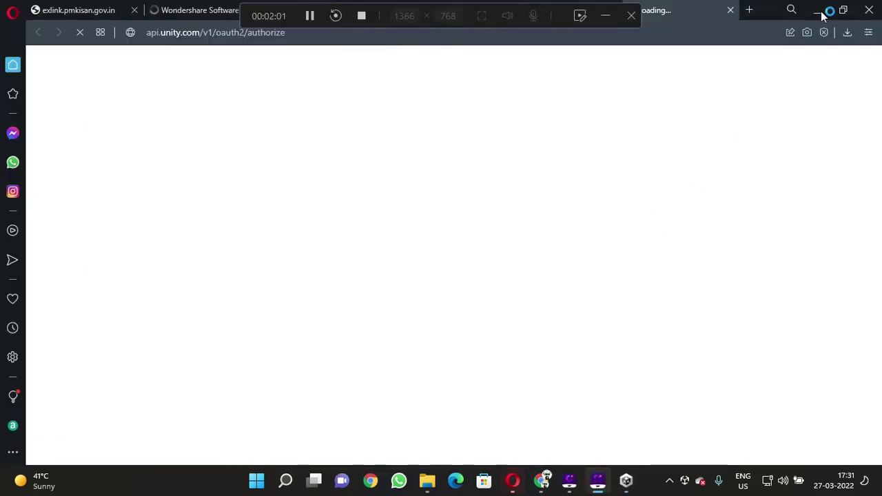
{"action": "left_click", "coordinate": [866, 12]}
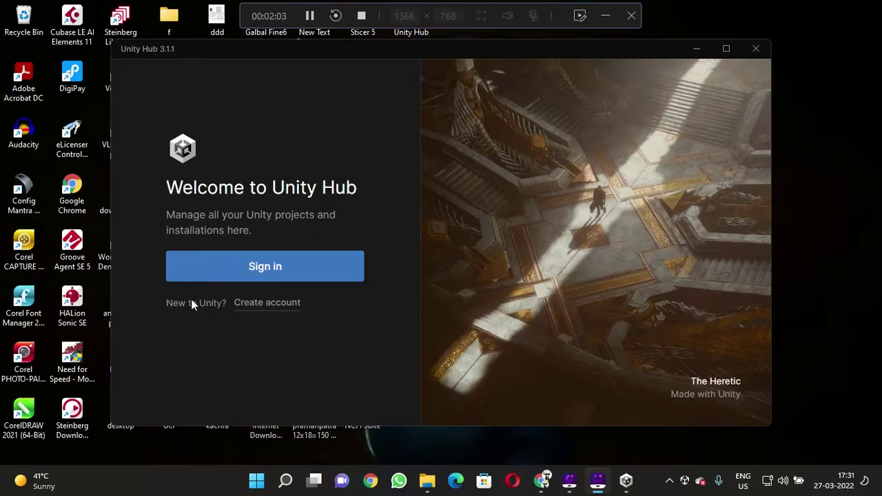
Start signing in again and complete the Unity ID login in Opera
{"action": "left_click", "coordinate": [262, 279]}
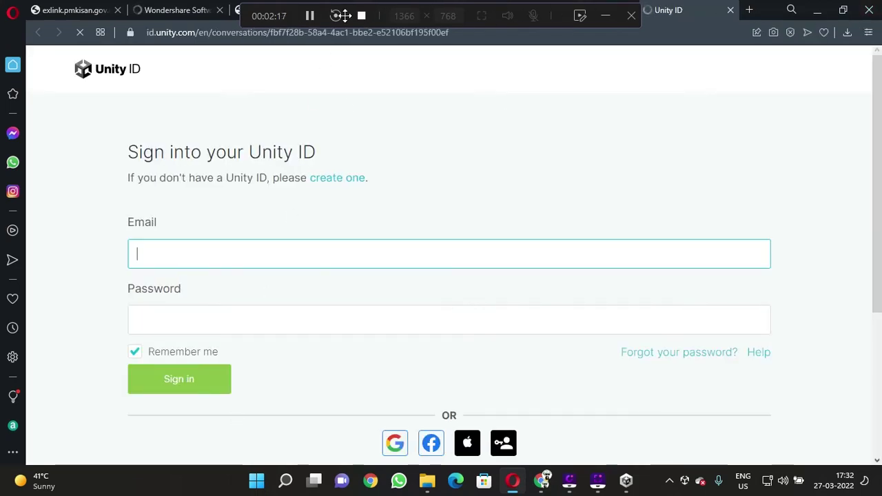
{"action": "left_click", "coordinate": [363, 17]}
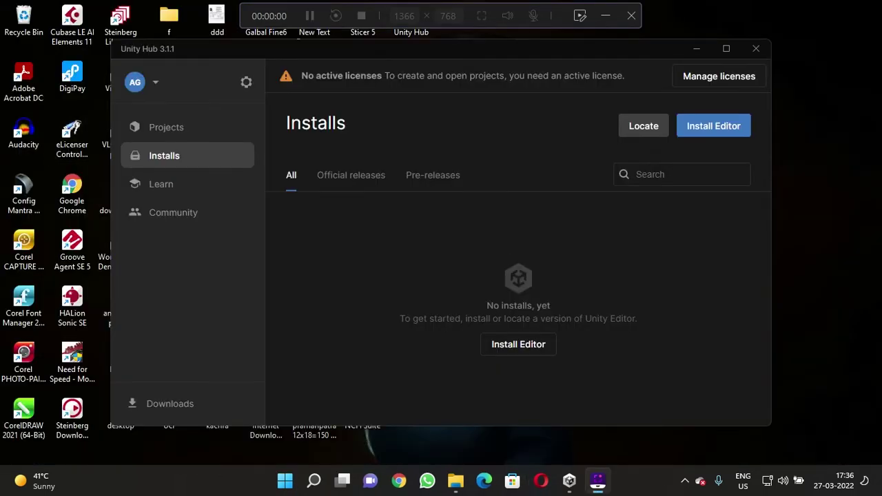
Pick the 2020.3.32f1 LTS editor with Visual Studio Community 2019 and full Android Build Support modules
{"action": "left_click", "coordinate": [714, 129]}
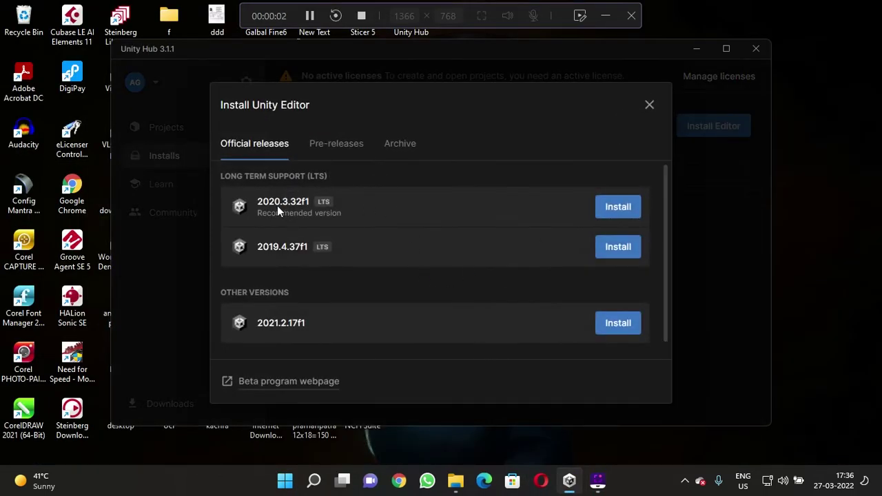
{"action": "scroll", "coordinate": [402, 287], "scroll_direction": "down", "scroll_amount": 1}
{"action": "scroll", "coordinate": [402, 287], "scroll_direction": "up", "scroll_amount": 1}
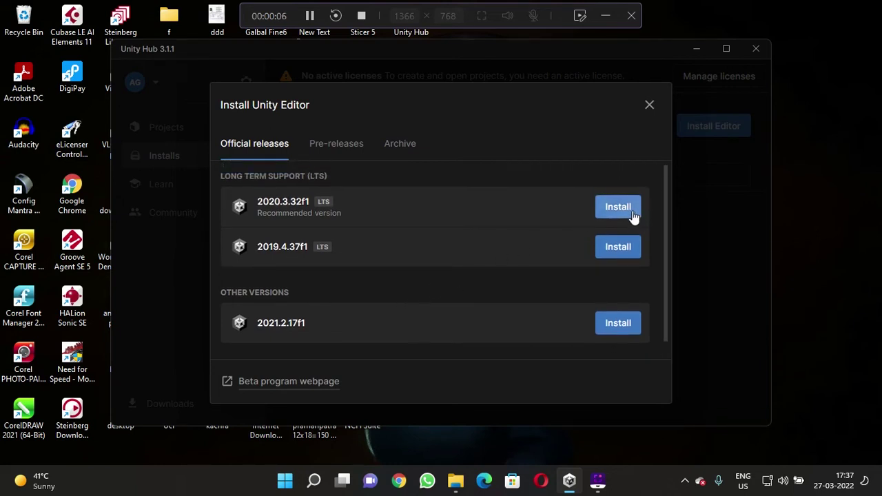
{"action": "scroll", "coordinate": [372, 301], "scroll_direction": "down", "scroll_amount": 1}
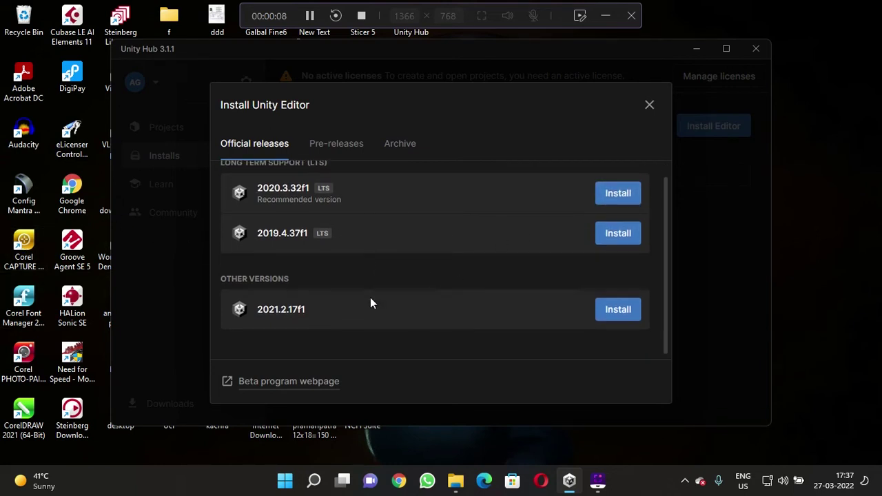
{"action": "scroll", "coordinate": [337, 340], "scroll_direction": "up", "scroll_amount": 1}
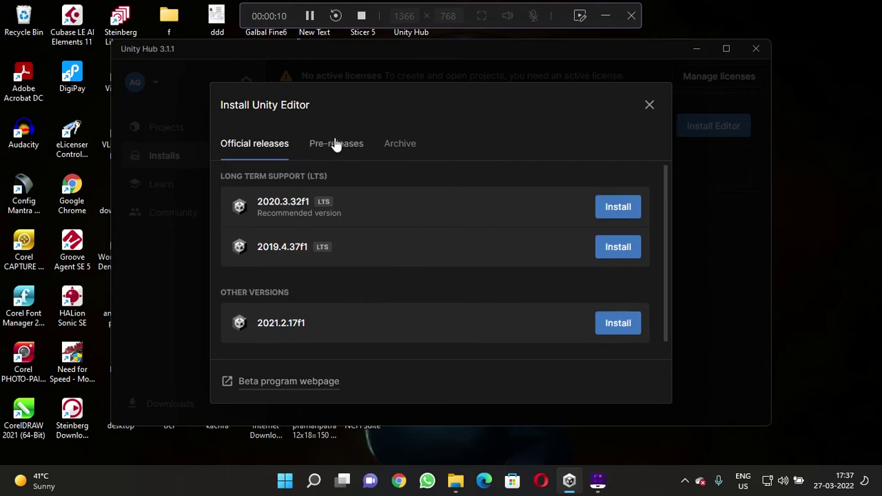
{"action": "left_click", "coordinate": [335, 144]}
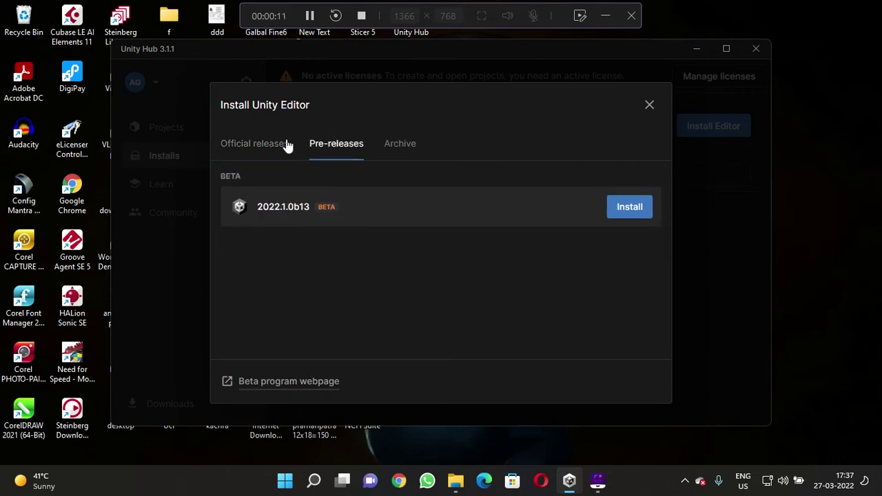
{"action": "left_click", "coordinate": [238, 150]}
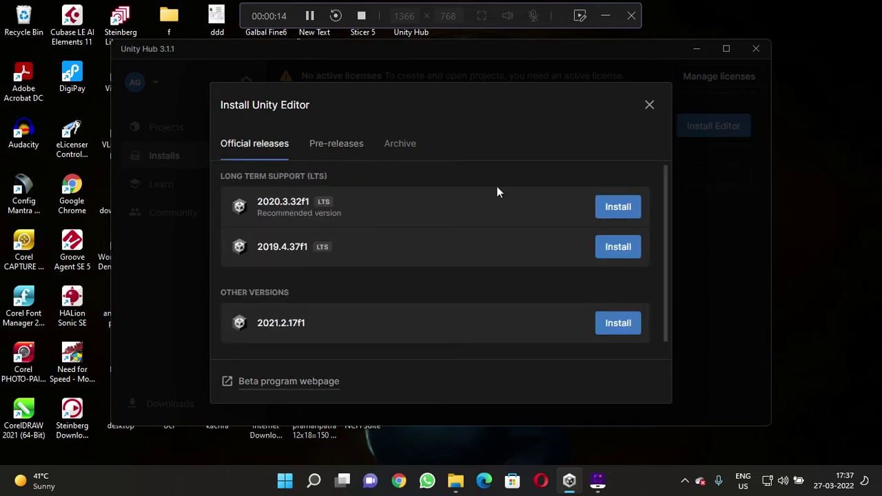
{"action": "left_click", "coordinate": [335, 143]}
{"action": "left_click", "coordinate": [262, 142]}
{"action": "left_click", "coordinate": [626, 209]}
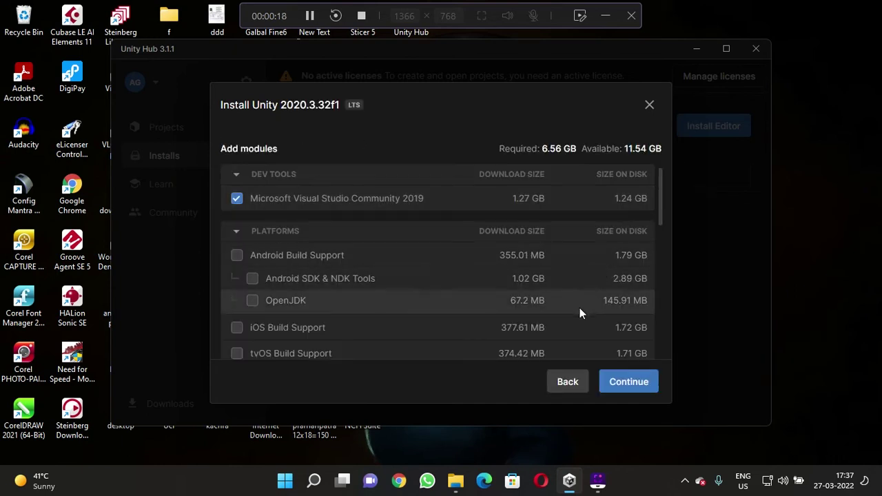
{"action": "scroll", "coordinate": [427, 265], "scroll_direction": "down", "scroll_amount": 10}
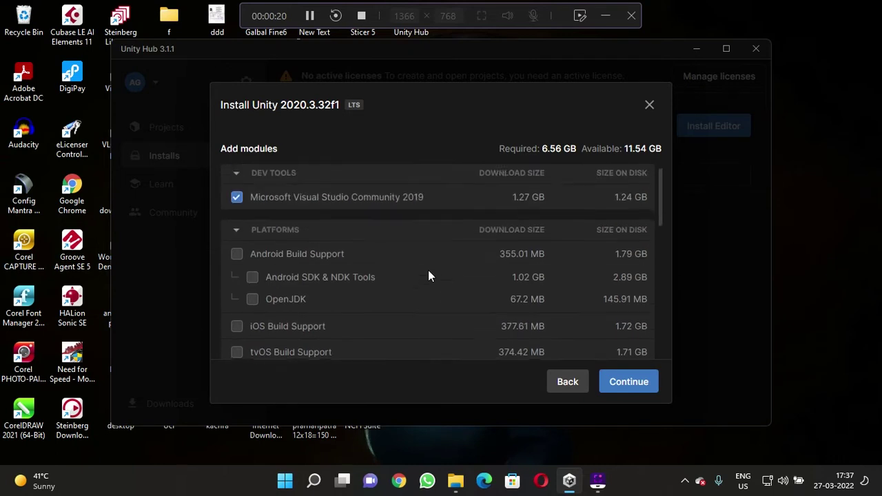
{"action": "left_click", "coordinate": [642, 382]}
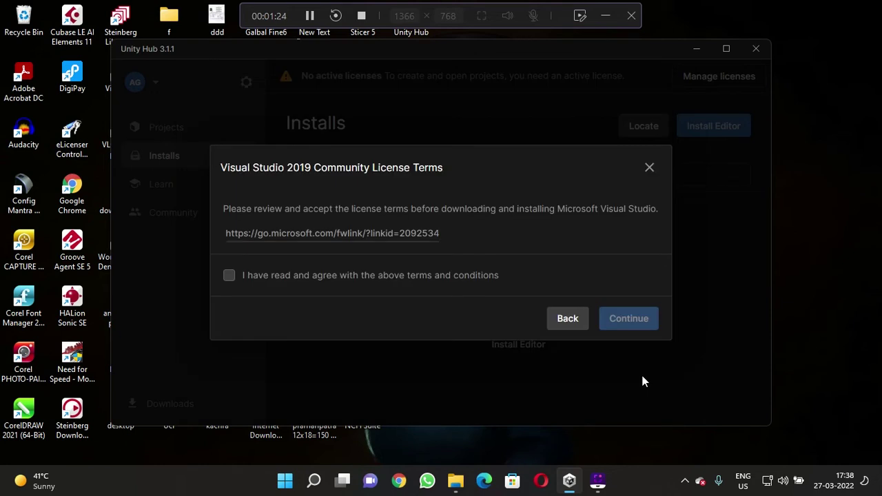
Accept the Visual Studio 2019 and Android SDK/NDK terms, start the install, and bring Downloads forward
{"action": "left_click", "coordinate": [229, 276]}
{"action": "left_click", "coordinate": [640, 320]}
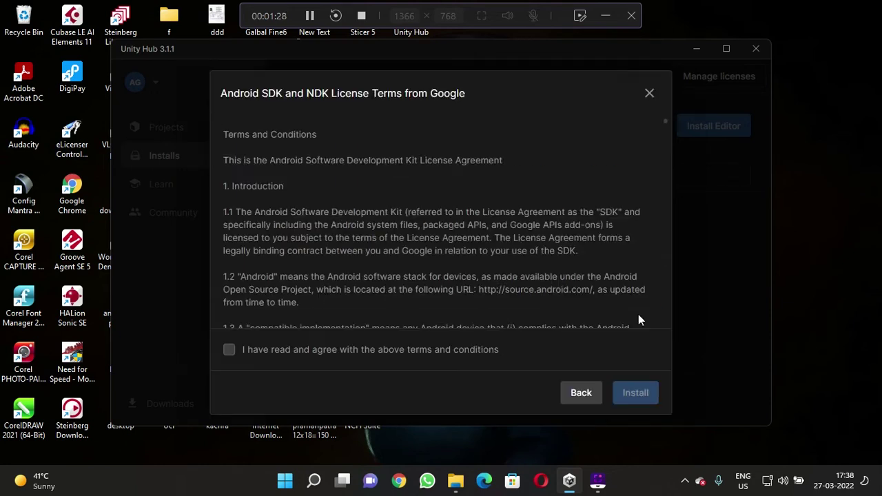
{"action": "left_click", "coordinate": [232, 353]}
{"action": "left_click", "coordinate": [635, 396]}
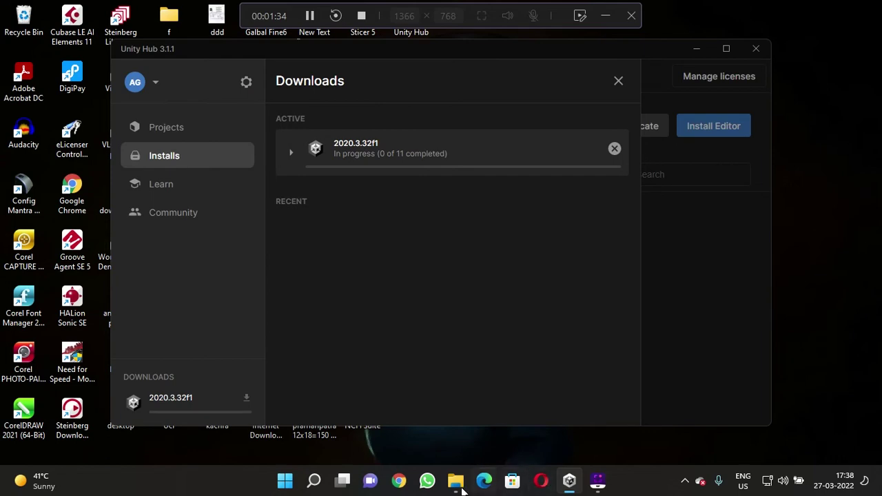
{"action": "mouse_move", "coordinate": [457, 485]}
{"action": "left_click", "coordinate": [466, 407]}
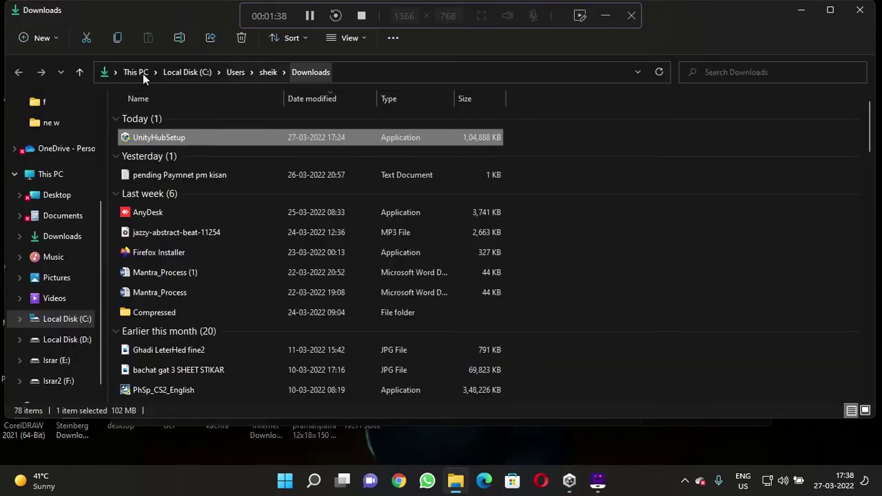
Look at Local Disk (C:), return to Downloads, then close the File Explorer window
{"action": "left_click", "coordinate": [193, 71]}
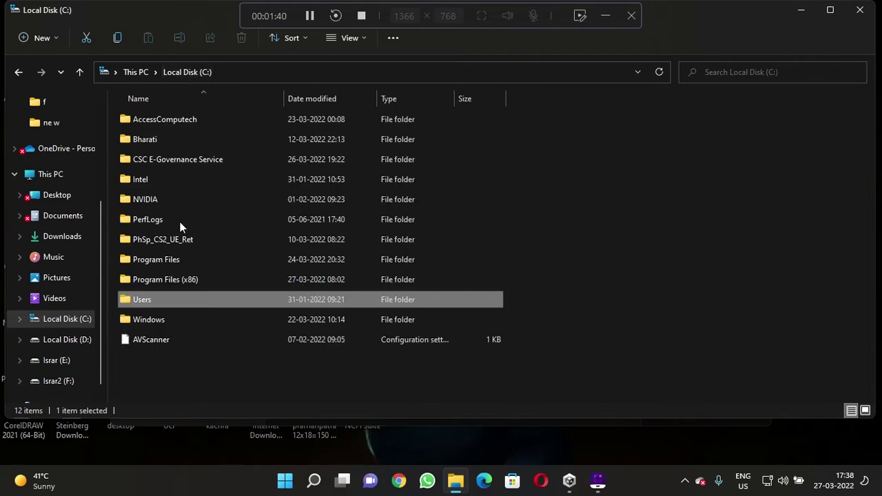
{"action": "left_click", "coordinate": [18, 74]}
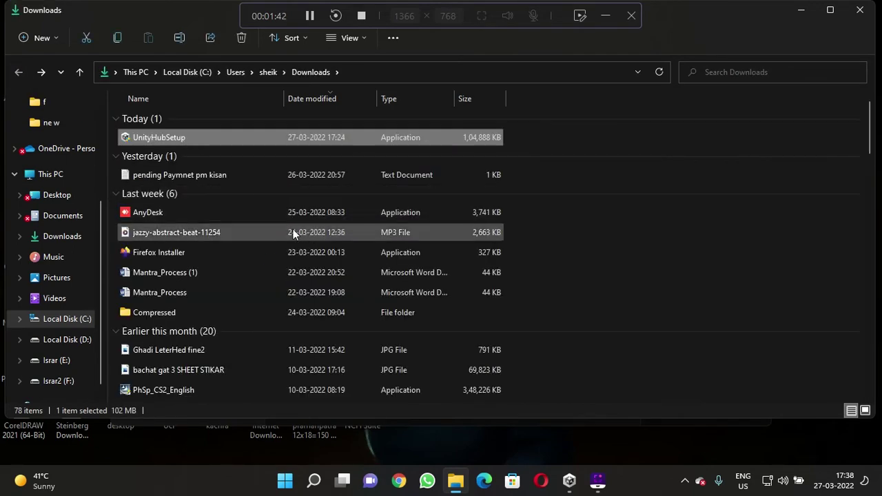
{"action": "left_click", "coordinate": [860, 10]}
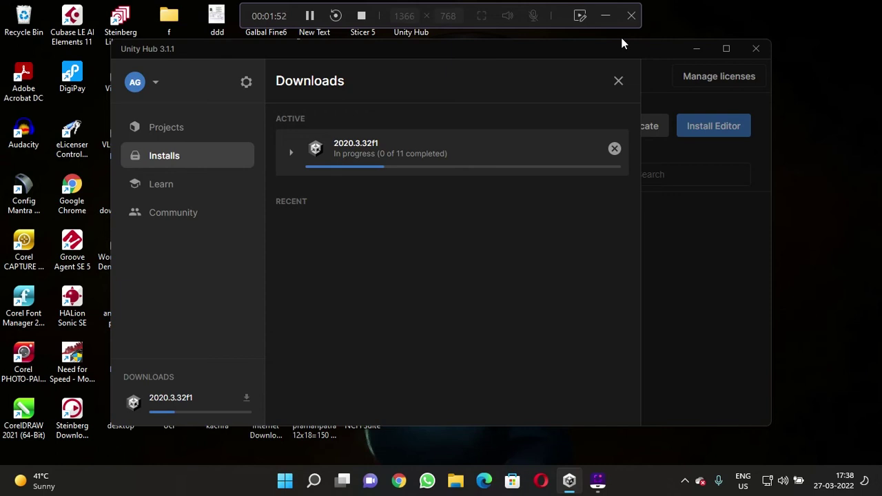
Move the Unity Hub window slightly lower while the 2020.3.32f1 install completes
{"action": "mouse_move", "coordinate": [636, 56]}
{"action": "left_mouse_down"}
{"action": "mouse_move", "coordinate": [639, 91]}
{"action": "mouse_move", "coordinate": [632, 74]}
{"action": "left_mouse_up"}
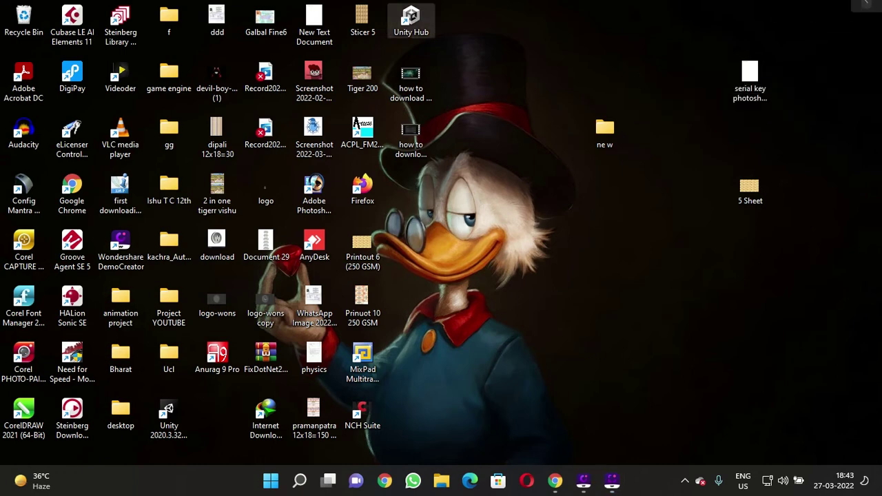
Relaunch Unity Hub from the desktop and close the stray Chrome profile picker window
{"action": "double_click", "coordinate": [411, 21]}
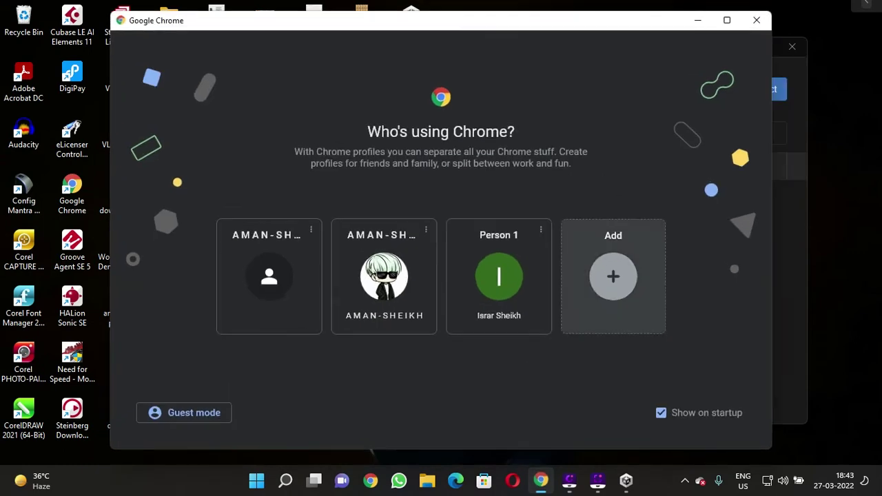
{"action": "left_click", "coordinate": [756, 20]}
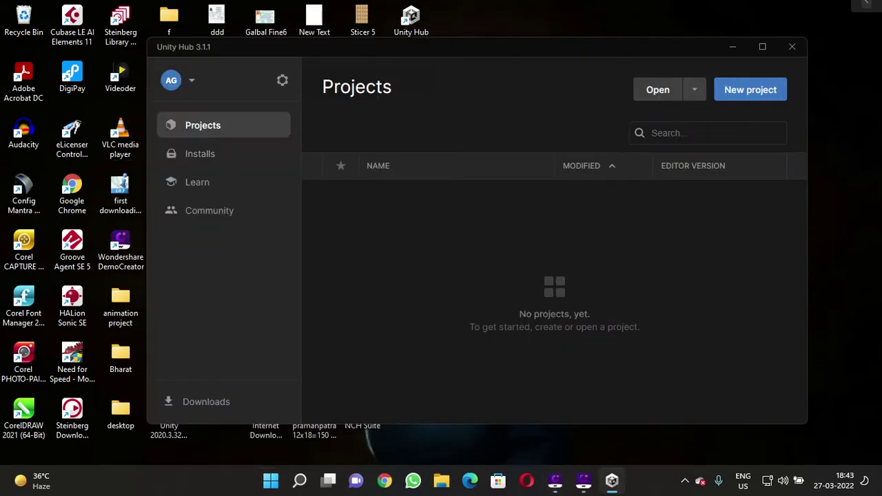
{"action": "left_click", "coordinate": [209, 210]}
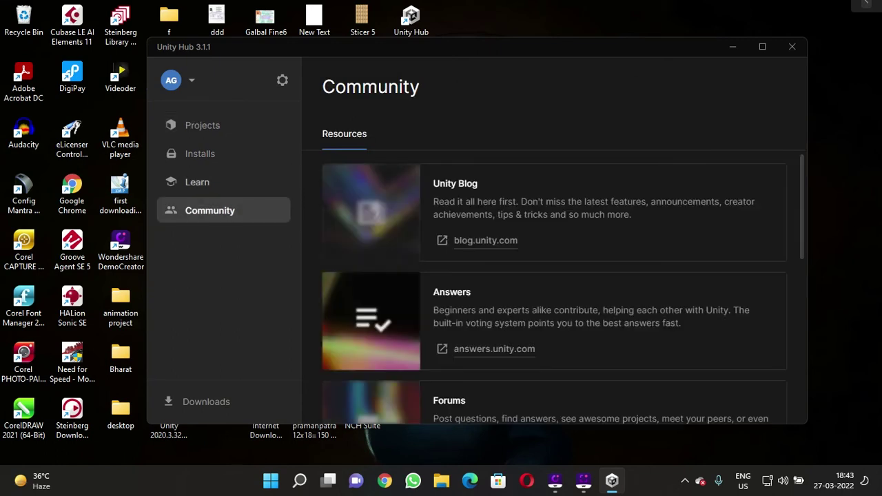
{"action": "left_click", "coordinate": [197, 182]}
{"action": "left_click", "coordinate": [200, 154]}
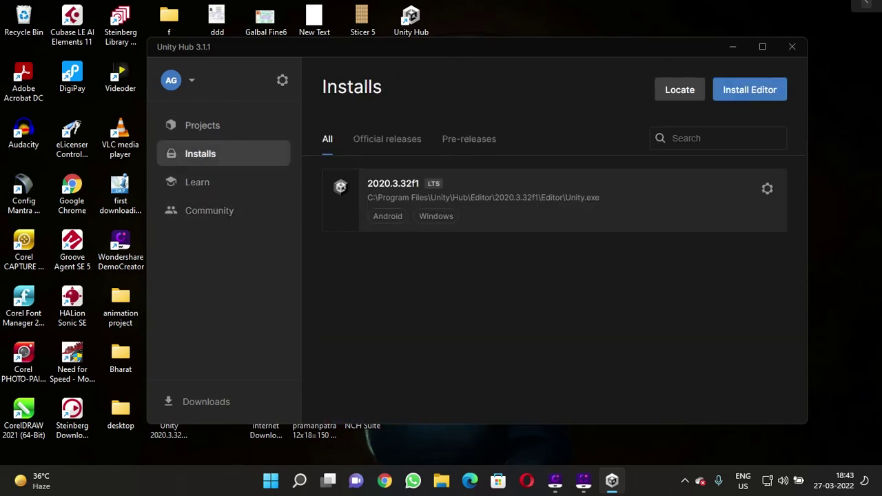
{"action": "left_click", "coordinate": [203, 125]}
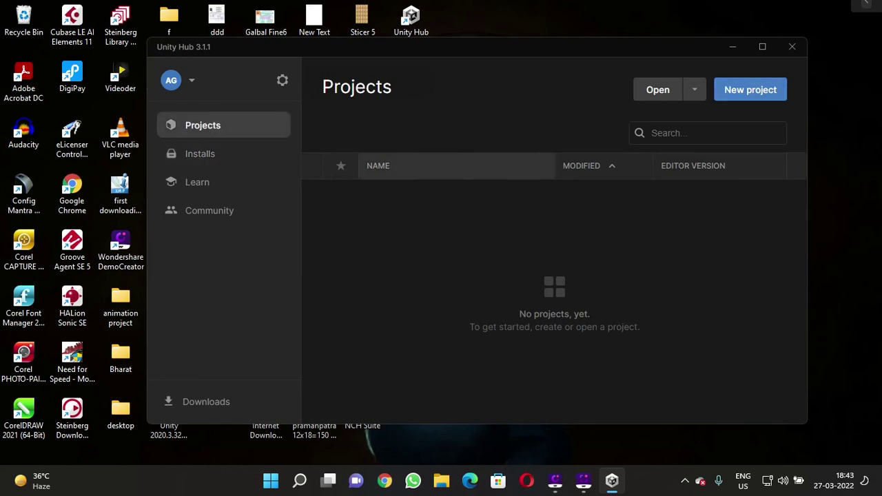
Start a new project, compare the microgame templates, and download the 2D Platformer Microgame template
{"action": "left_click", "coordinate": [750, 90]}
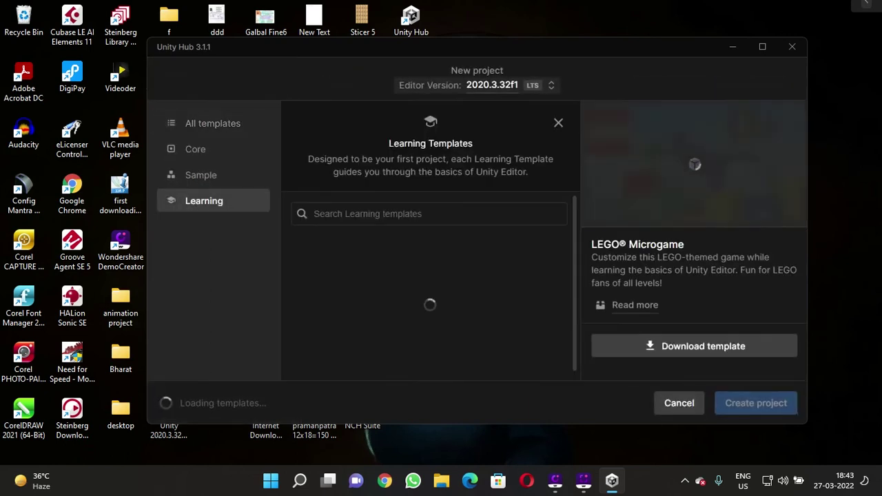
{"action": "left_click", "coordinate": [388, 303]}
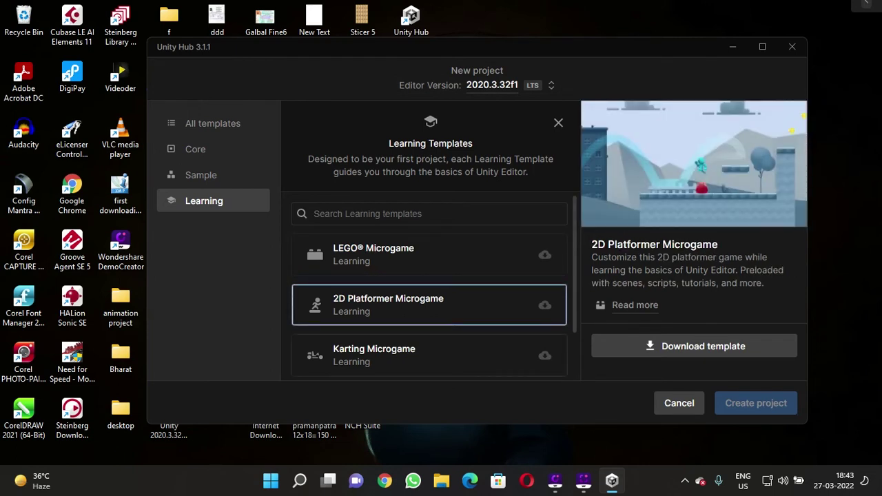
{"action": "scroll", "coordinate": [429, 296], "scroll_direction": "down", "scroll_amount": 1}
{"action": "left_click", "coordinate": [387, 298]}
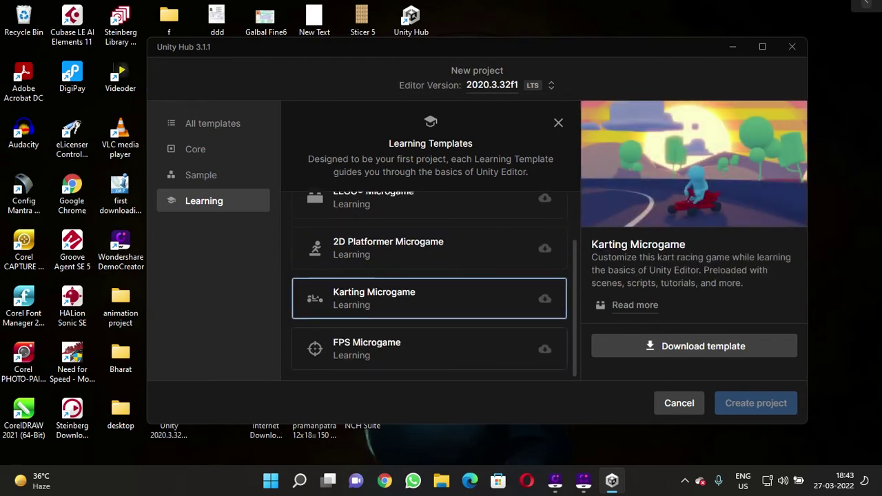
{"action": "left_click", "coordinate": [388, 348]}
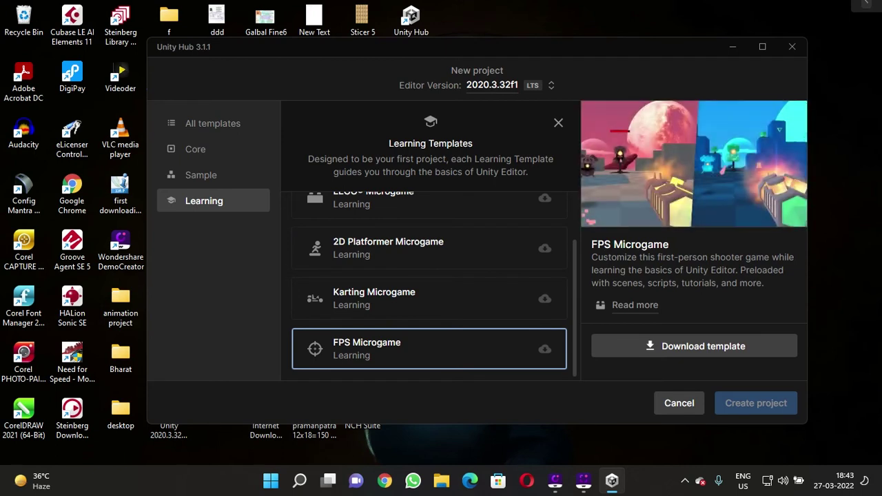
{"action": "left_click", "coordinate": [388, 247]}
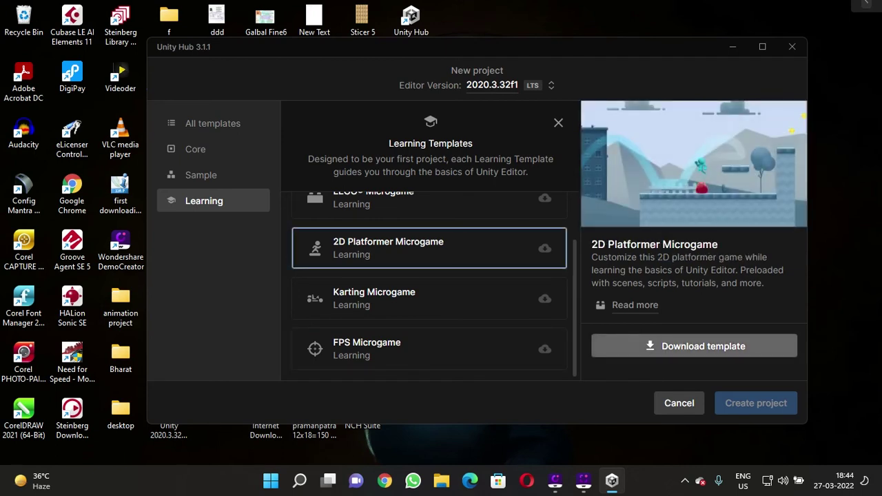
{"action": "left_click", "coordinate": [694, 346]}
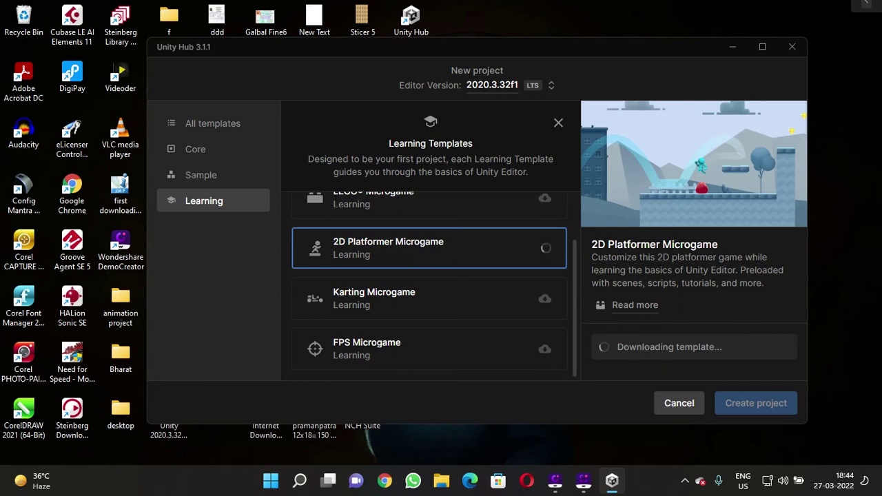
Preview the LEGO Microgame, then reselect the 2D Platformer Microgame template
{"action": "scroll", "coordinate": [428, 282], "scroll_direction": "up", "scroll_amount": 2}
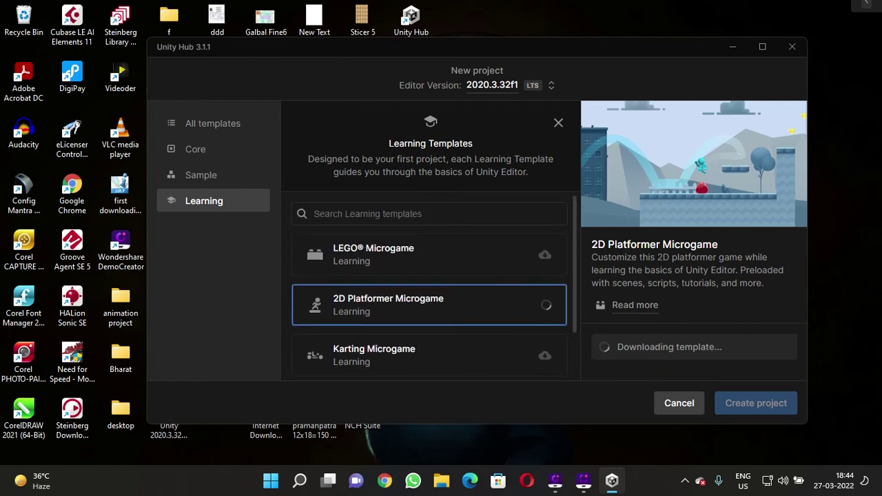
{"action": "left_click", "coordinate": [428, 254]}
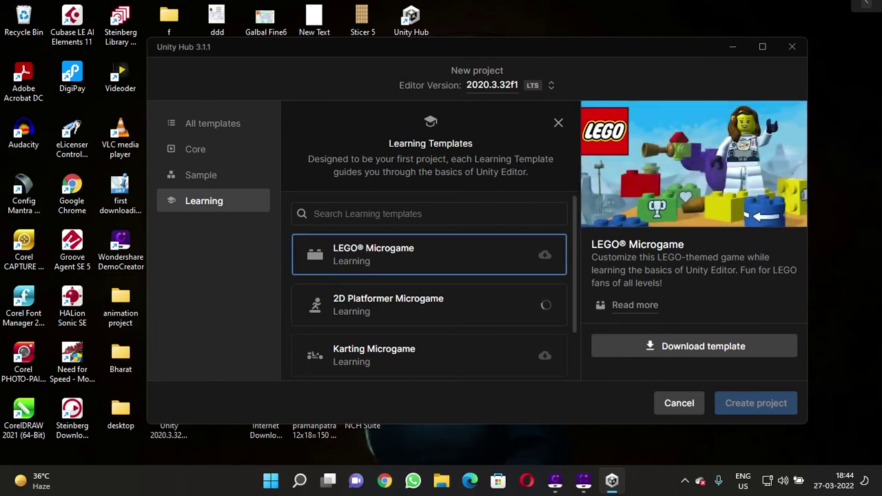
{"action": "left_click", "coordinate": [429, 305]}
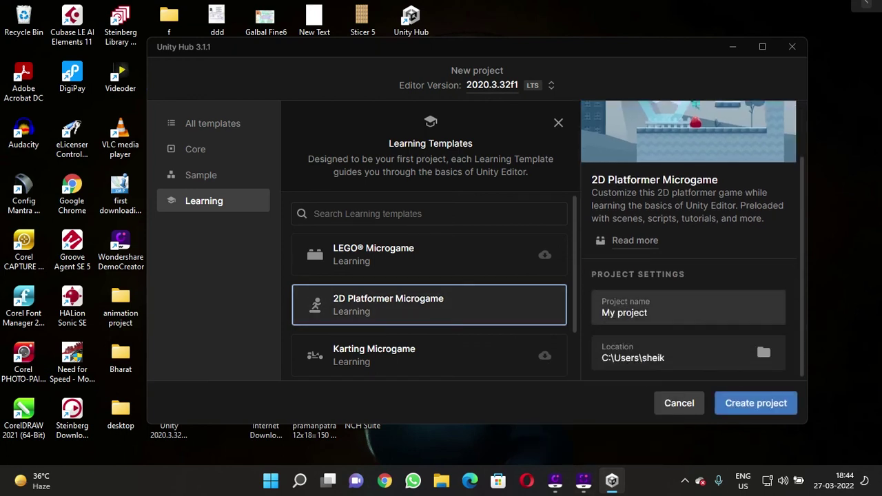
Rename the project to 'new game'
{"action": "key", "text": "BackSpace"}
{"action": "key", "text": "BackSpace"}
{"action": "key", "text": "BackSpace"}
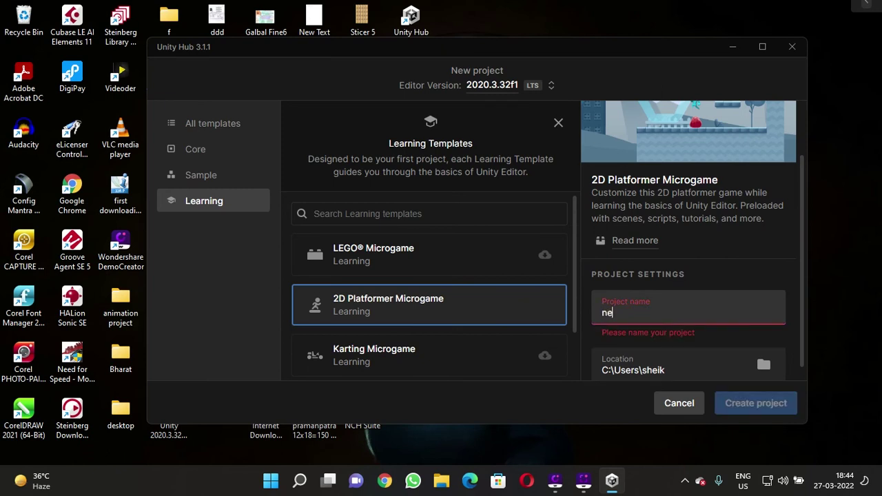
{"action": "type", "text": "w game"}
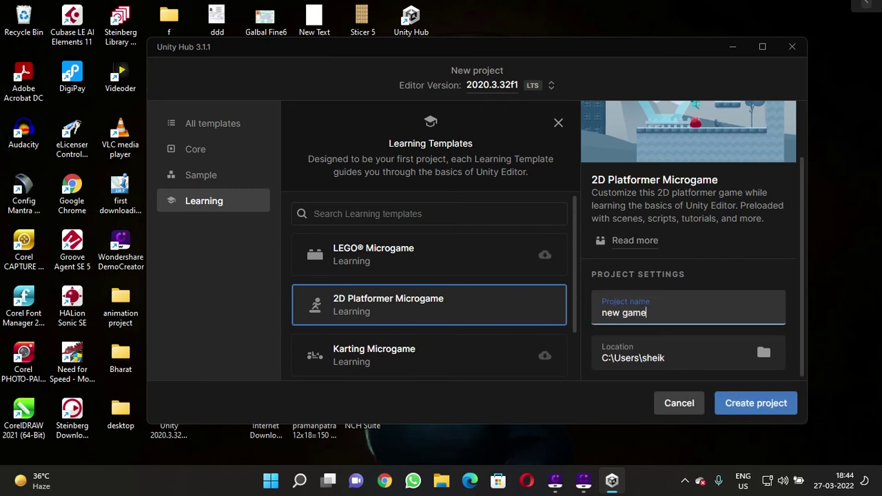
{"action": "key", "text": "Tab"}
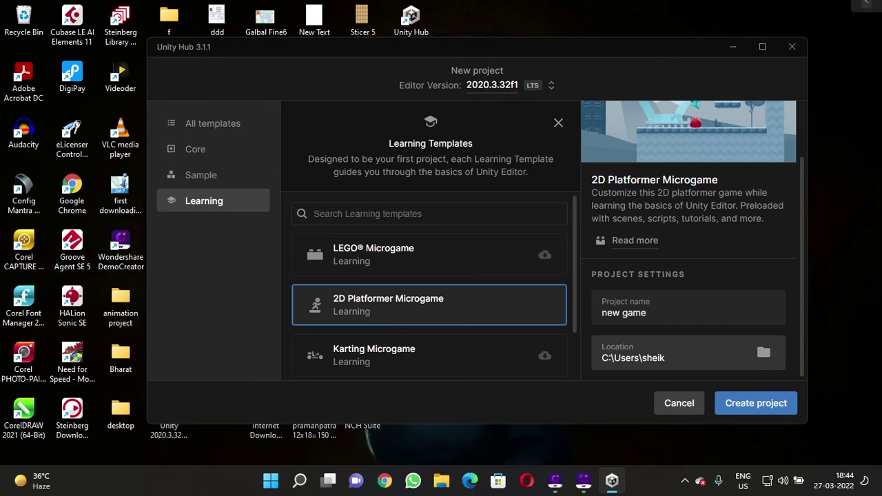
Set the project location to the E:\Unity Hub folder
{"action": "key", "text": "Return"}
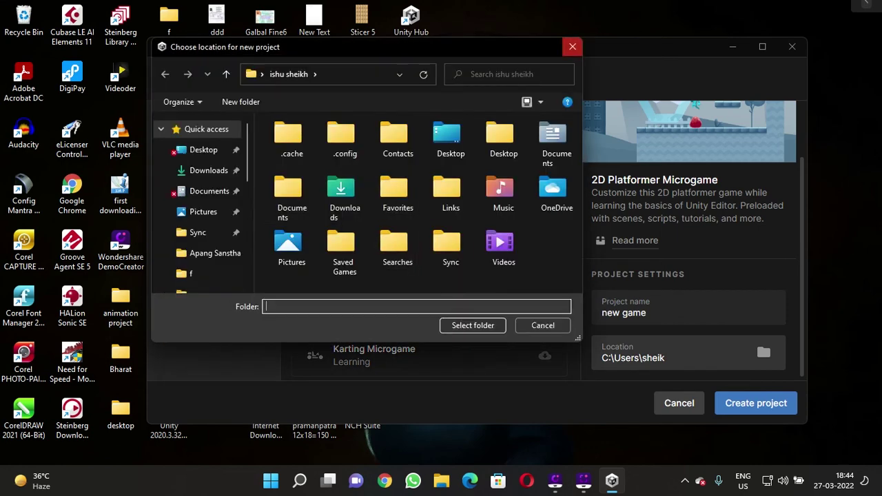
{"action": "key", "text": "Escape"}
{"action": "key", "text": "Return"}
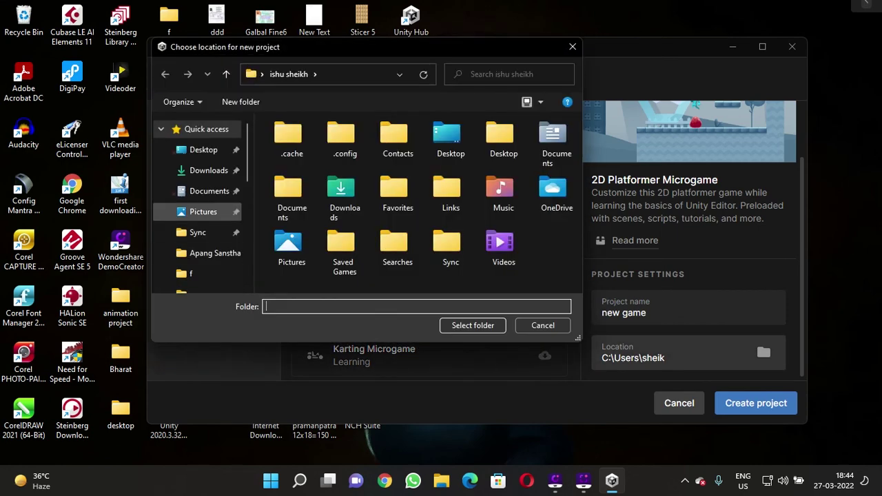
{"action": "left_click", "coordinate": [197, 237]}
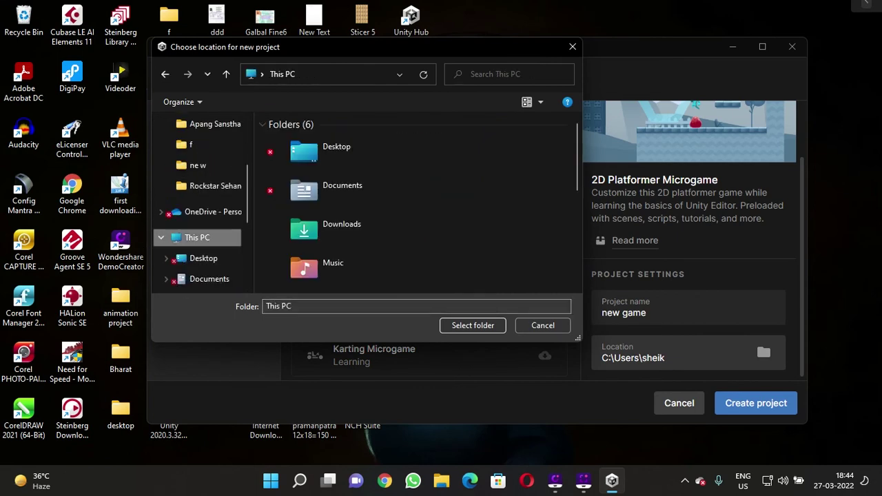
{"action": "double_click", "coordinate": [351, 234]}
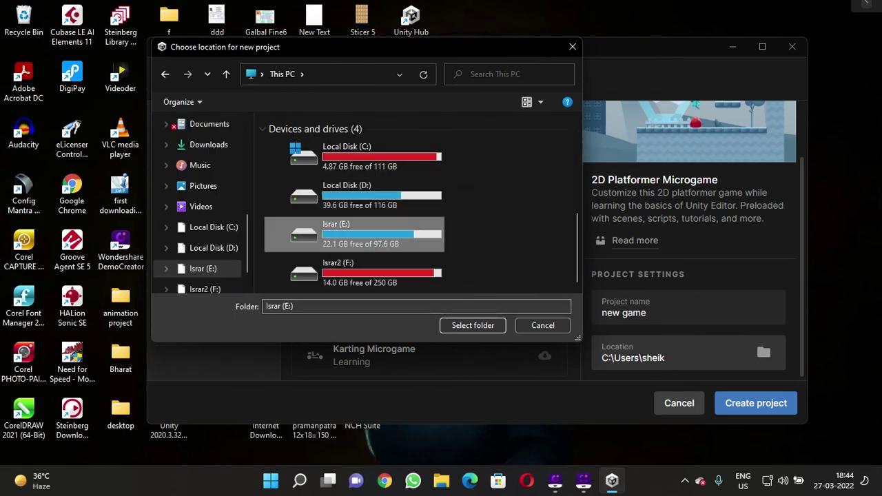
{"action": "scroll", "coordinate": [345, 213], "scroll_direction": "down", "scroll_amount": 4}
{"action": "scroll", "coordinate": [345, 213], "scroll_direction": "down", "scroll_amount": 3}
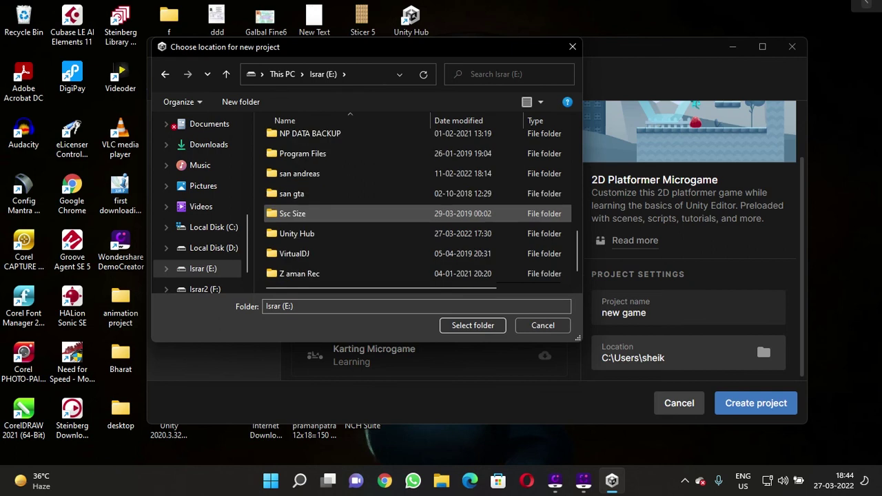
{"action": "left_click", "coordinate": [299, 173]}
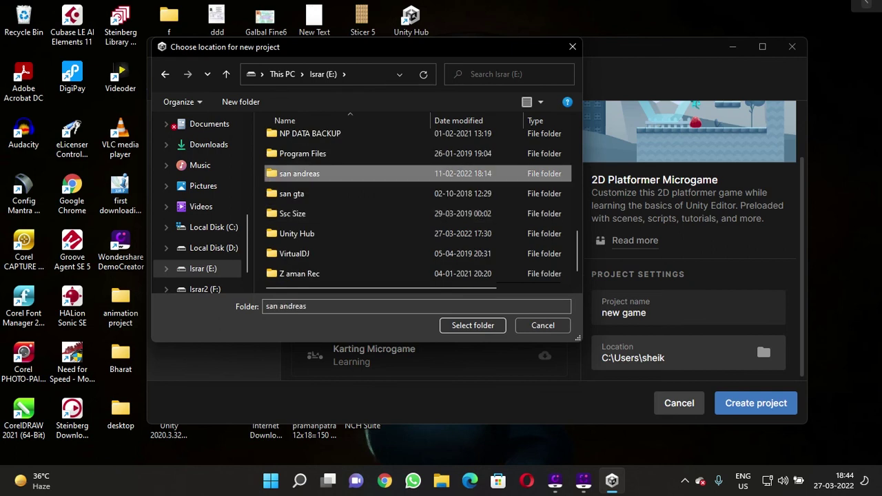
{"action": "left_click", "coordinate": [297, 233]}
{"action": "double_click", "coordinate": [297, 233]}
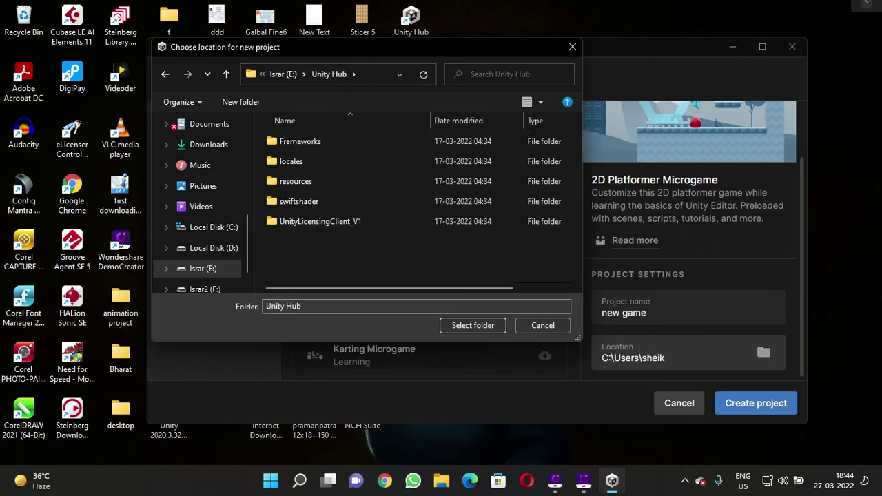
{"action": "left_click", "coordinate": [472, 325]}
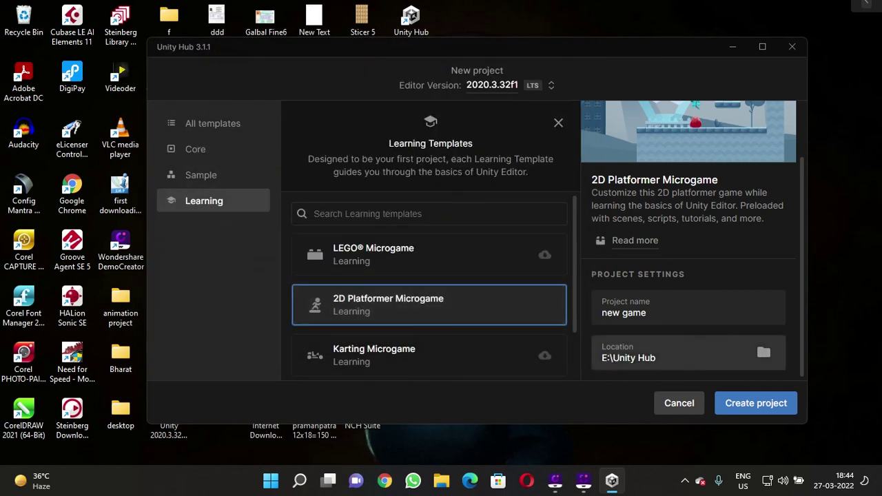